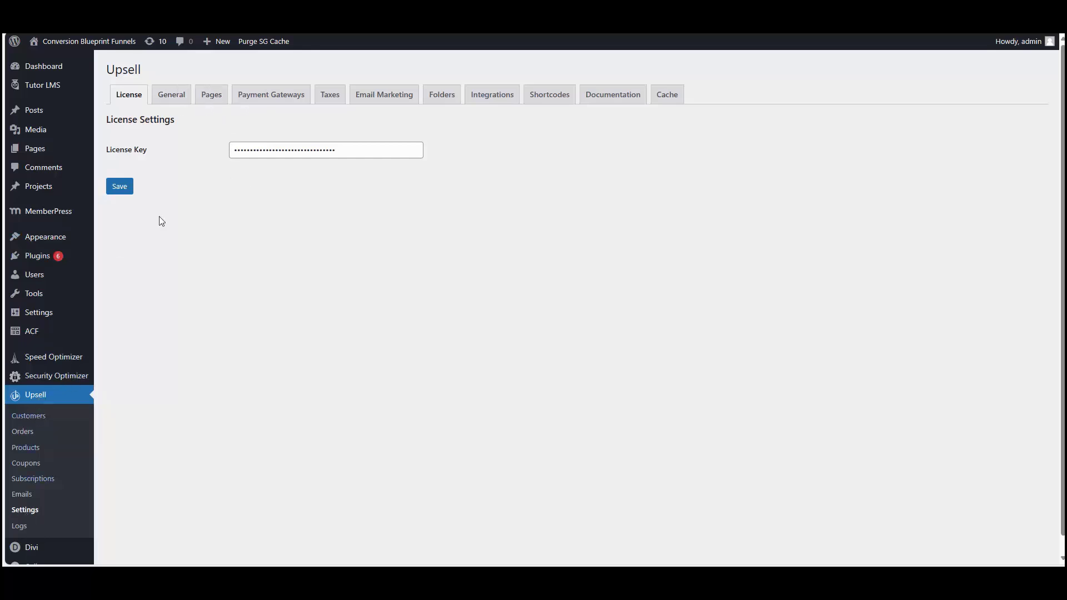
Step: Confirm the store currency is USD in Upsell General settings, then open the Upsell Products list
{"action": "left_click", "coordinate": [174, 103]}
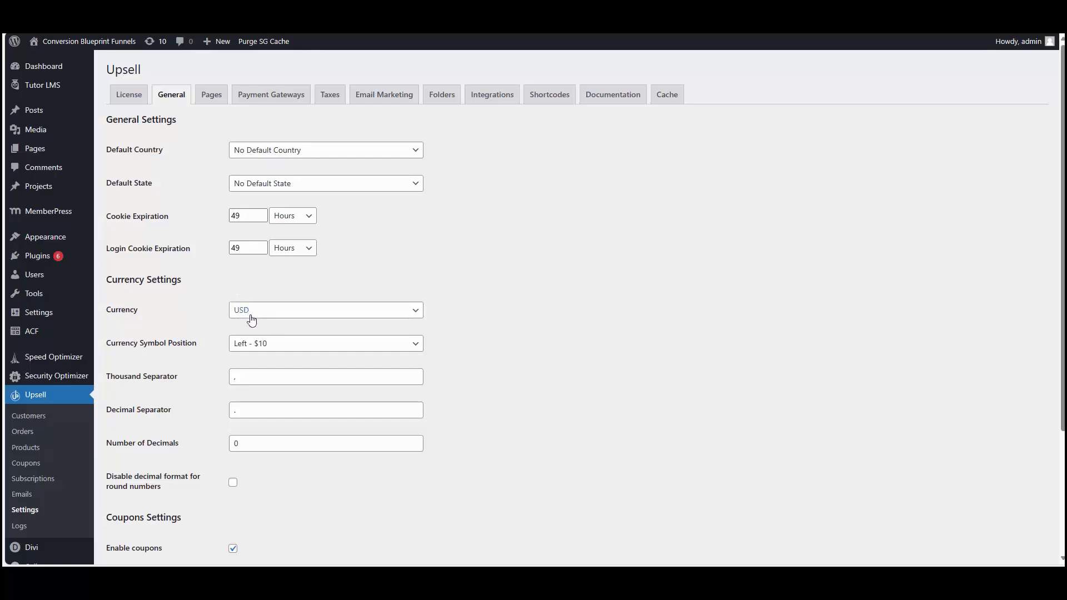
{"action": "left_click", "coordinate": [37, 453]}
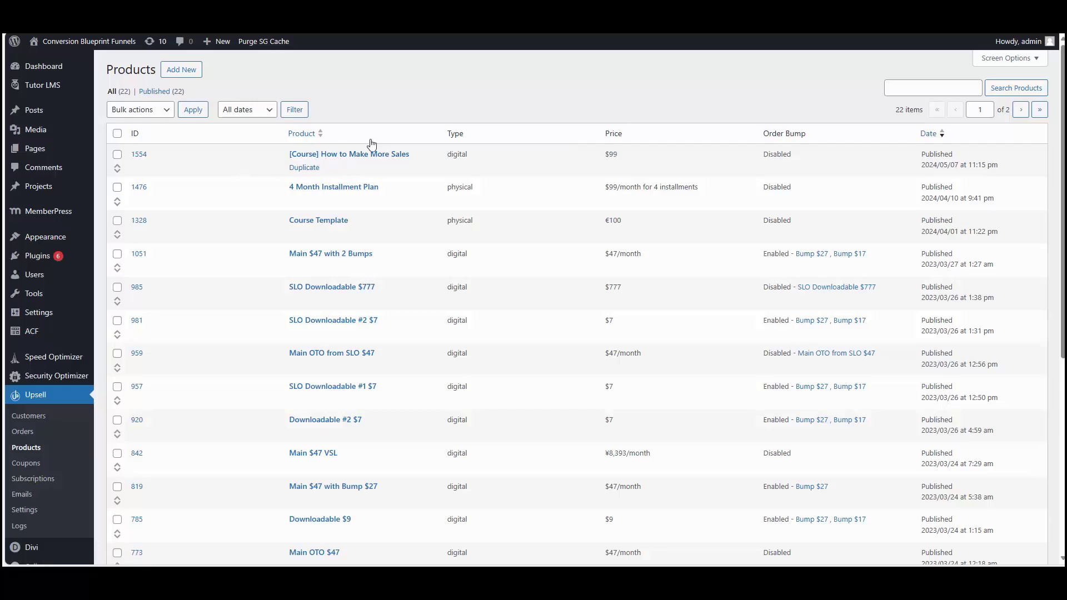
Step: Duplicate the How to Make More Sales course and open the new copy, product 1555, for editing
{"action": "left_click", "coordinate": [302, 168]}
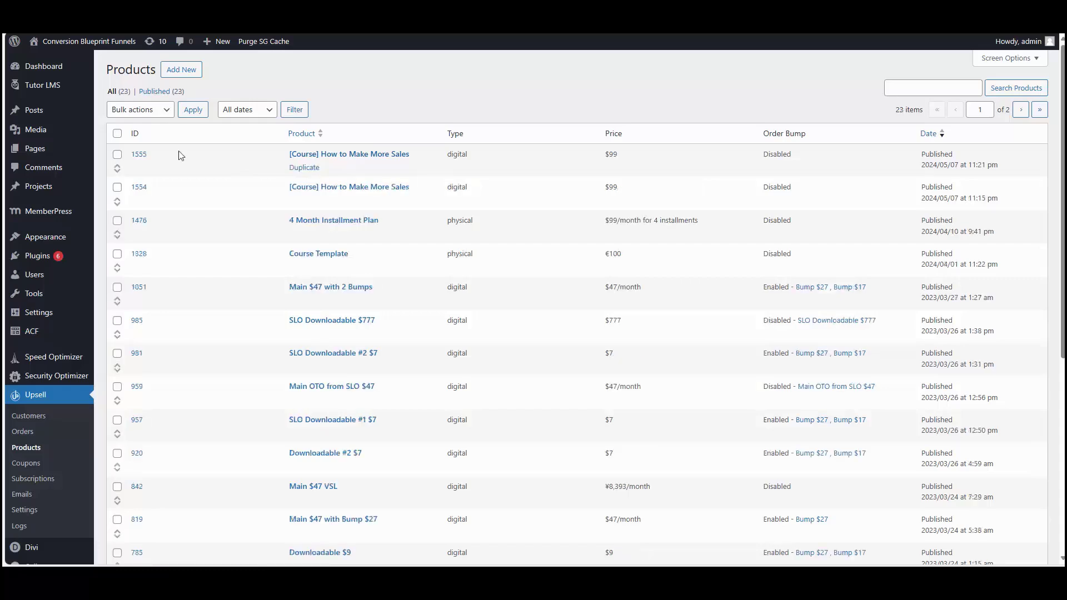
{"action": "left_click", "coordinate": [139, 155]}
{"action": "left_click", "coordinate": [333, 98]}
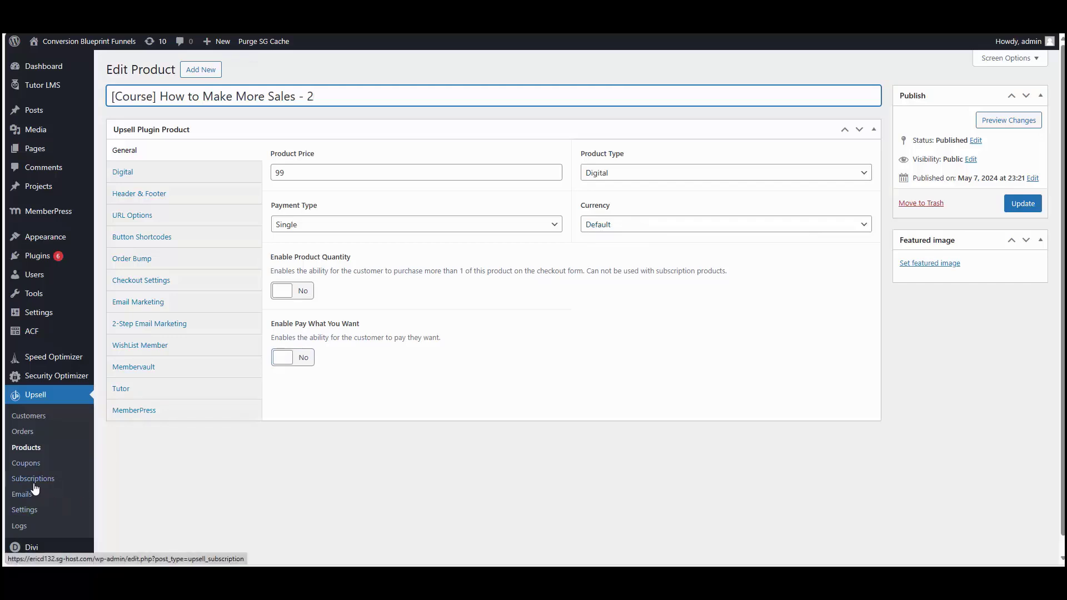
Step: Change the copied course's currency from USD to EUR and update the product
{"action": "left_click", "coordinate": [630, 228]}
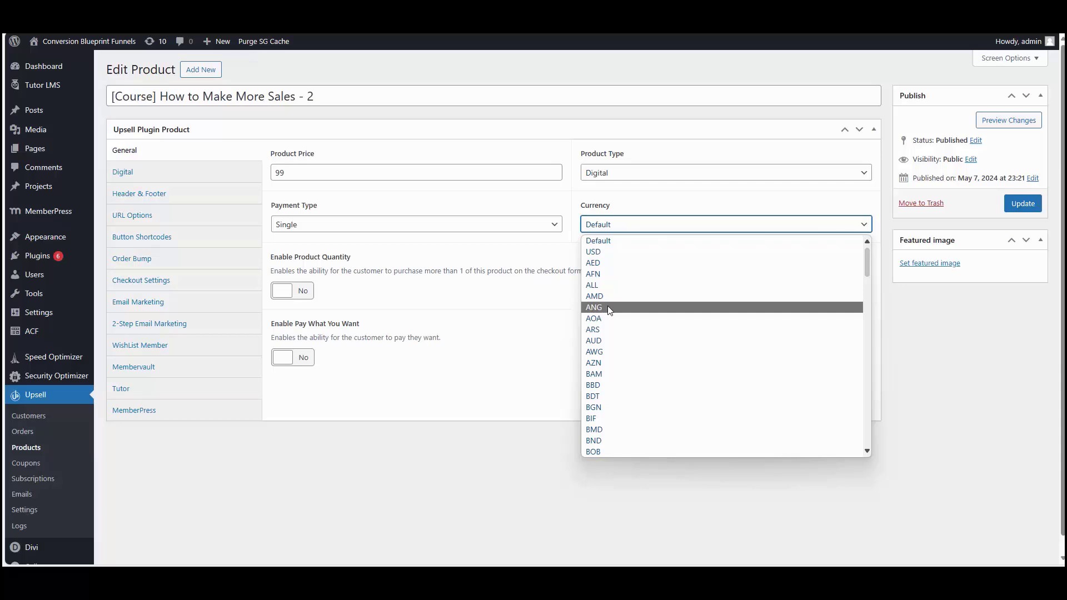
{"action": "key", "text": "e"}
{"action": "key", "text": "u"}
{"action": "key", "text": "r"}
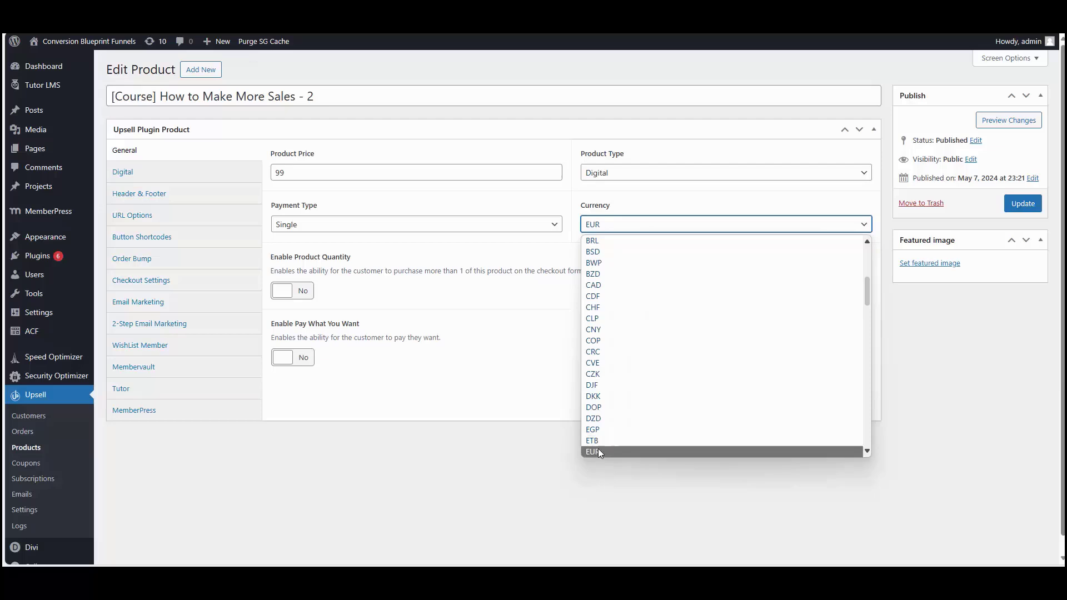
{"action": "left_click", "coordinate": [598, 450]}
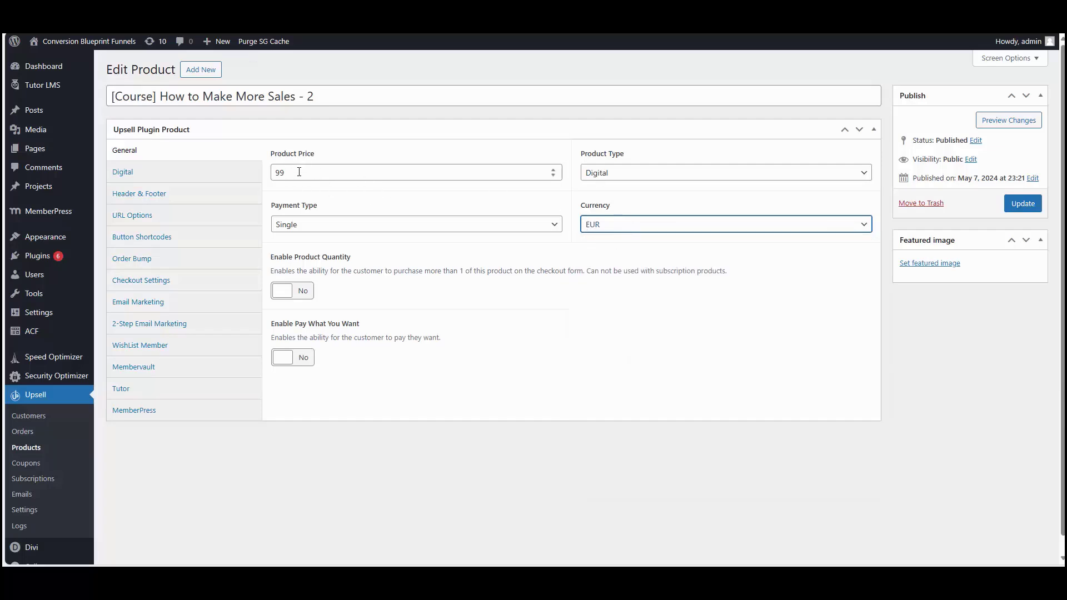
{"action": "left_click", "coordinate": [375, 197]}
{"action": "left_click", "coordinate": [1022, 210]}
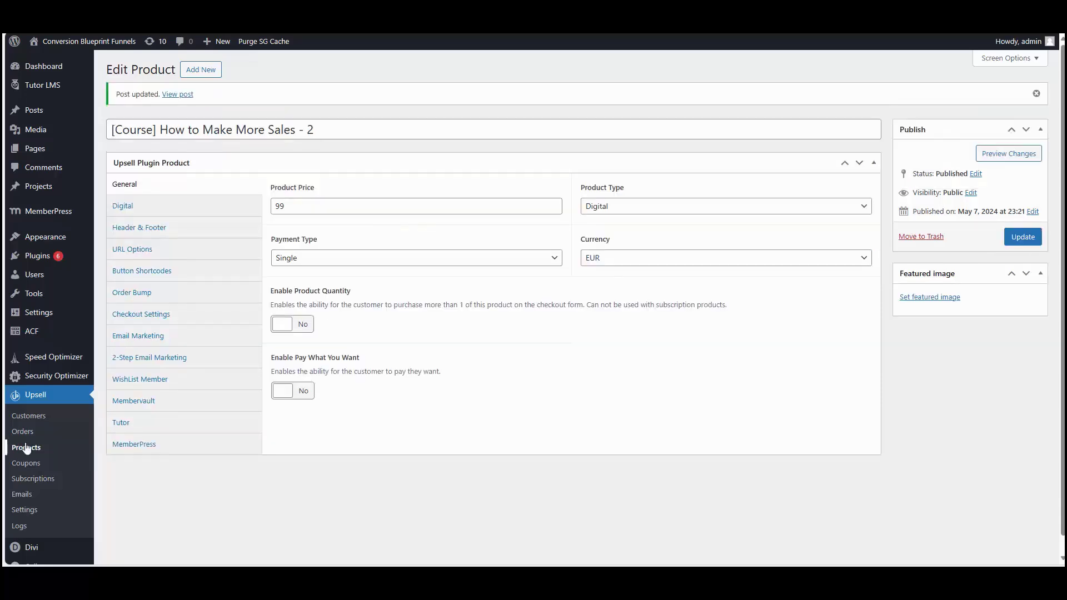
Step: Copy the Purchase URL from the original How to Make More Sales product's URL Options
{"action": "left_click", "coordinate": [26, 447]}
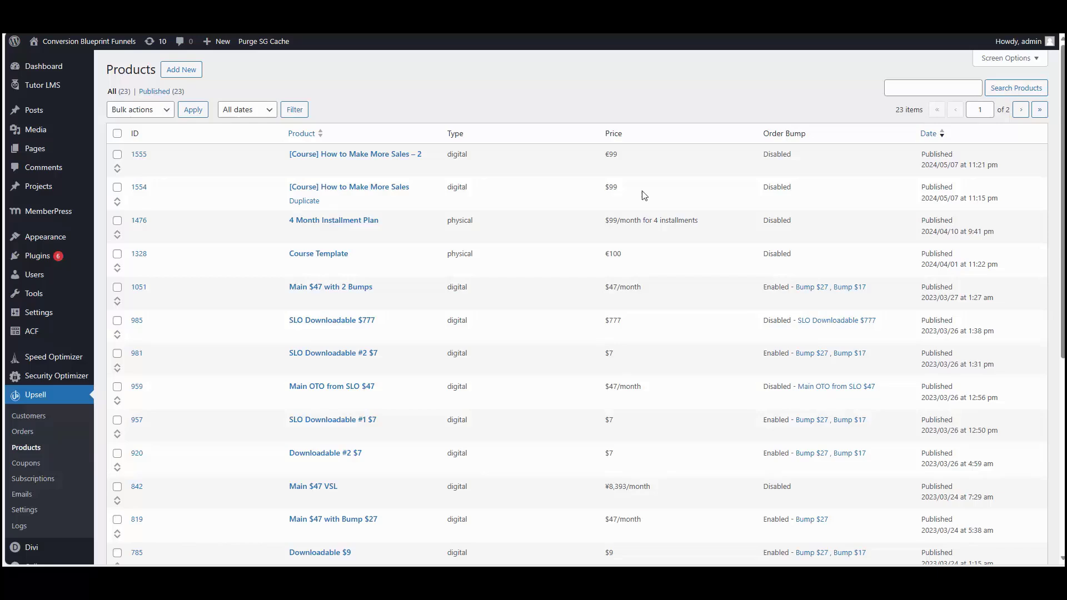
{"action": "left_click", "coordinate": [327, 191]}
{"action": "left_click", "coordinate": [132, 215]}
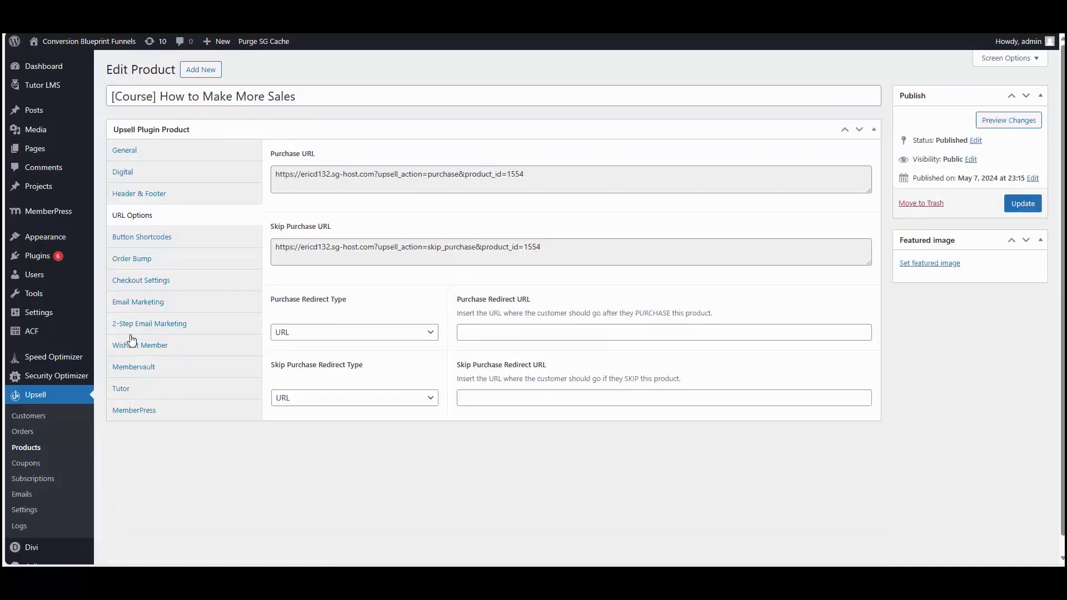
{"action": "double_click", "coordinate": [367, 175]}
{"action": "key", "text": "ctrl+a"}
{"action": "key", "text": "ctrl+c"}
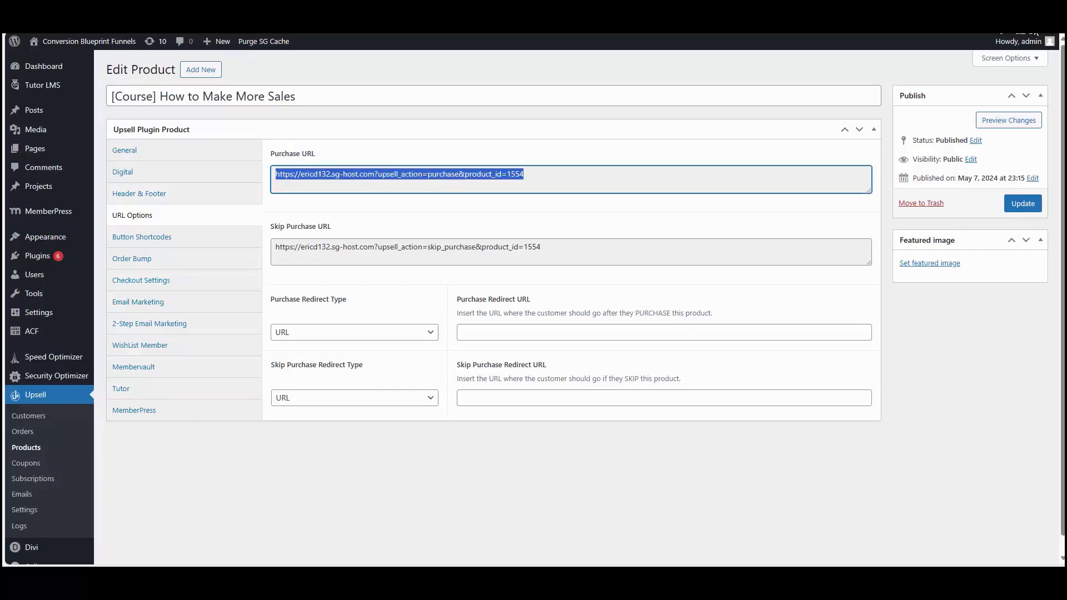
{"action": "key", "text": "alt+f"}
Step: Load the copied purchase URL in a new InPrivate window to view its $99 checkout
{"action": "left_click", "coordinate": [945, 94]}
{"action": "key", "text": "ctrl+v"}
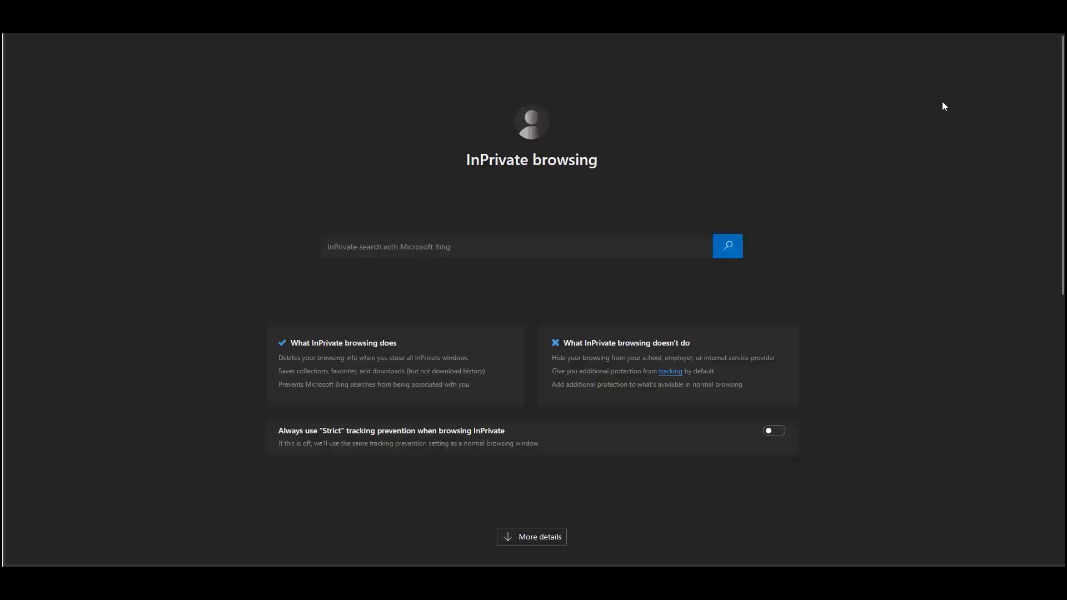
{"action": "scroll", "coordinate": [719, 358], "scroll_direction": "down", "scroll_amount": 6}
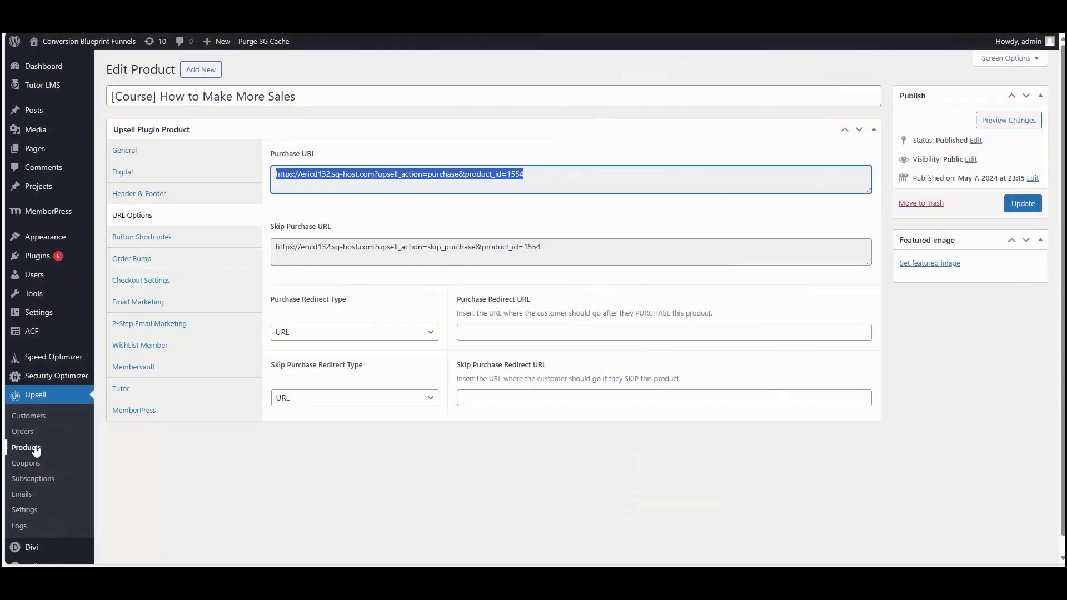
Step: Open the '- 2' product's URL Options and select its Purchase URL
{"action": "left_click", "coordinate": [34, 449]}
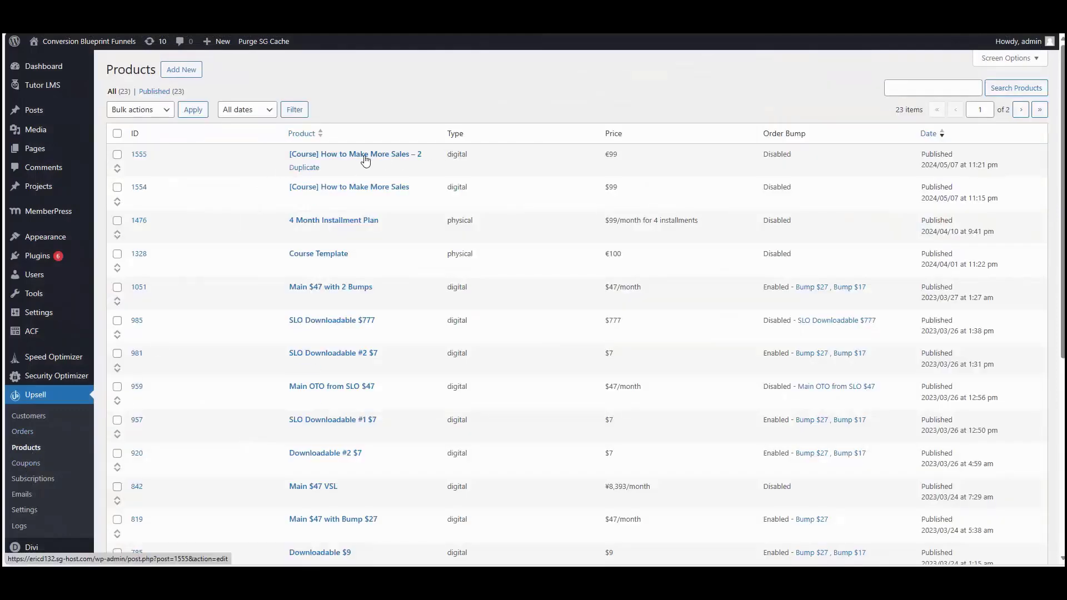
{"action": "left_click", "coordinate": [360, 158]}
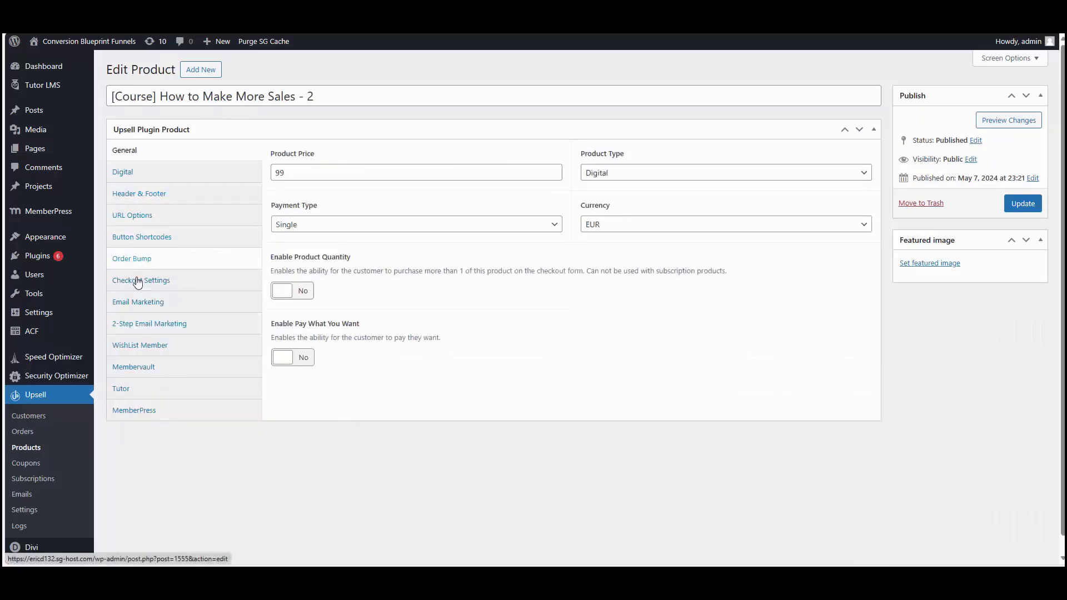
{"action": "left_click", "coordinate": [135, 215]}
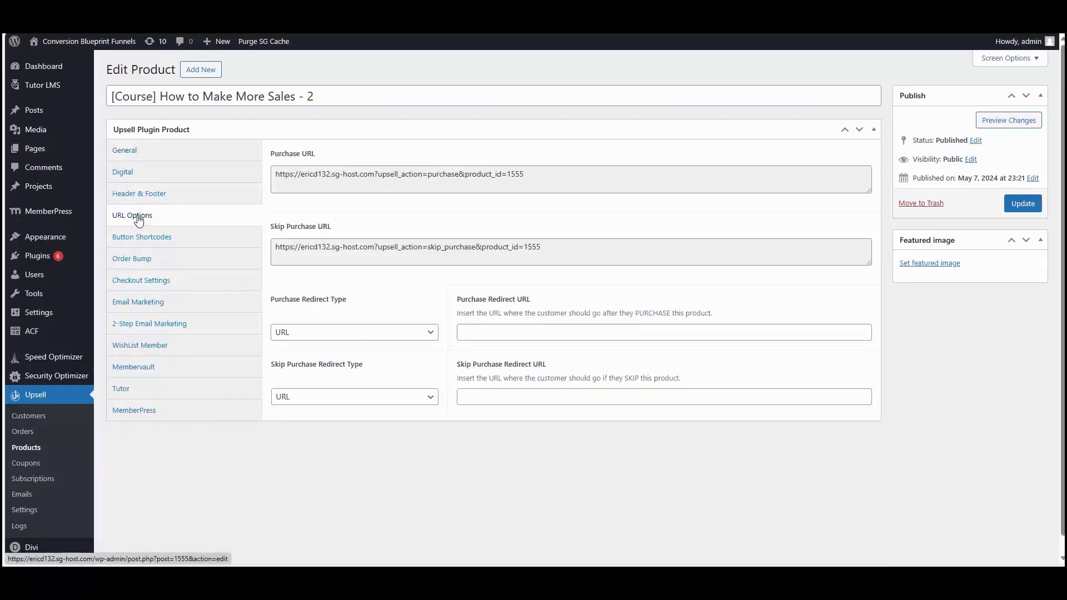
{"action": "left_click", "coordinate": [360, 174]}
{"action": "key", "text": "ctrl+c"}
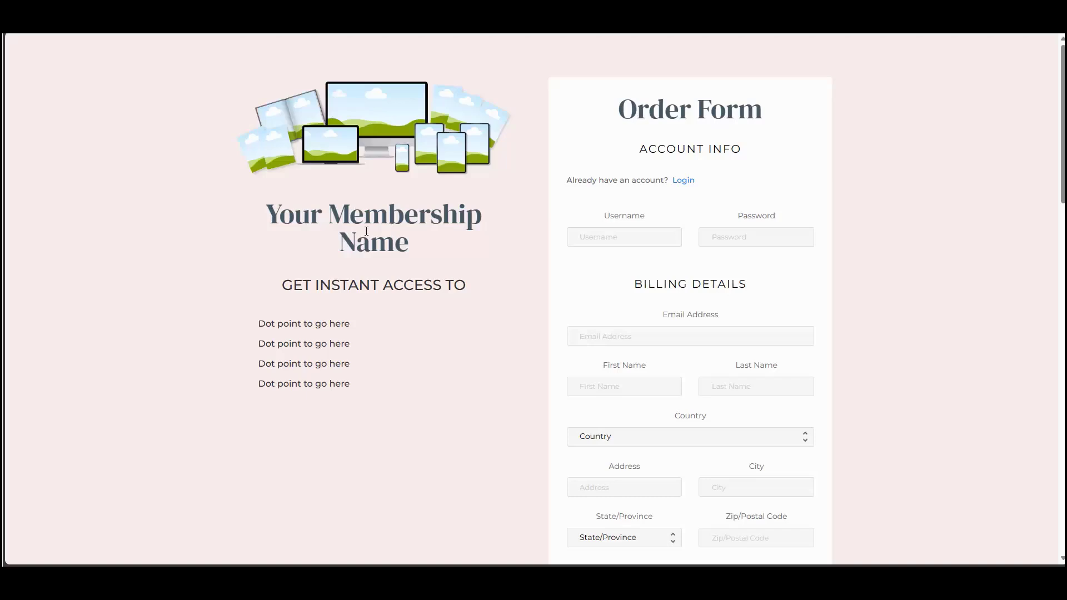
Step: Fill in the order form's username, password and email address fields
{"action": "scroll", "coordinate": [540, 340], "scroll_direction": "down", "scroll_amount": 5}
{"action": "scroll", "coordinate": [725, 398], "scroll_direction": "down", "scroll_amount": 1}
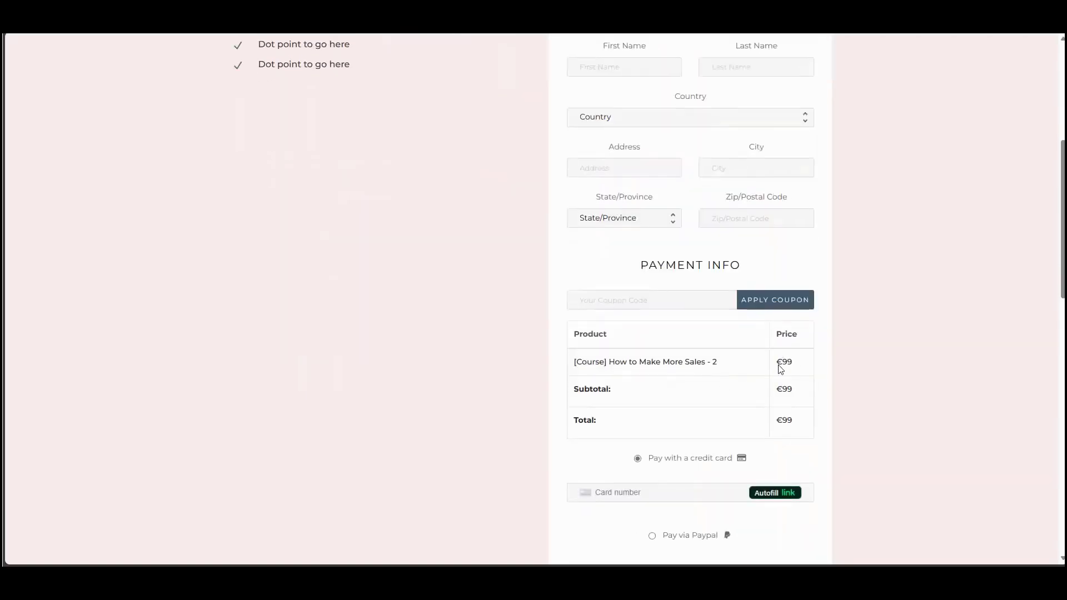
{"action": "scroll", "coordinate": [780, 379], "scroll_direction": "up", "scroll_amount": 5}
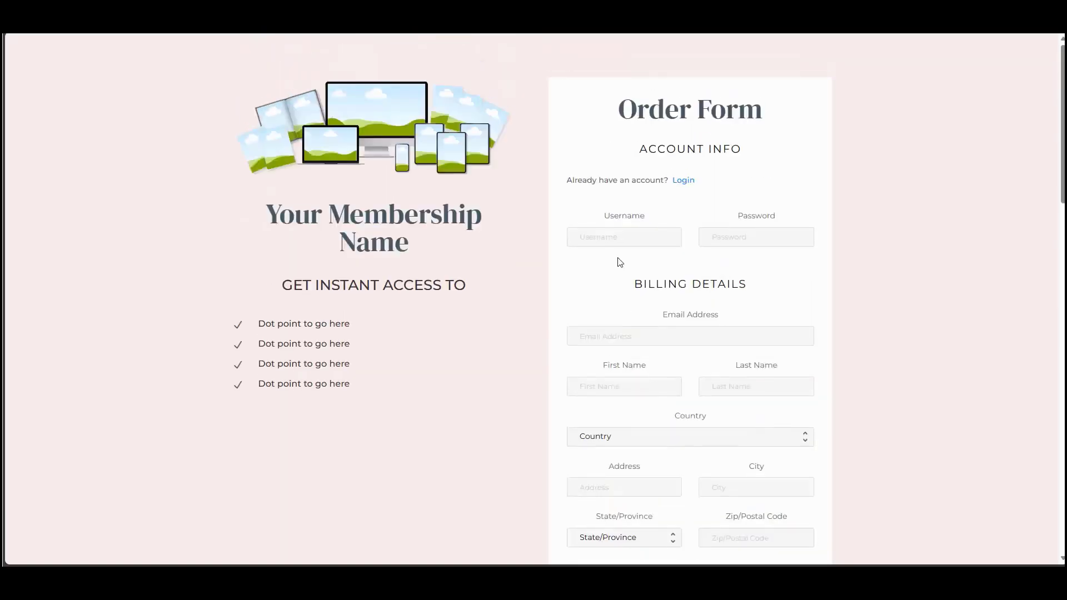
{"action": "key", "text": "Tab"}
{"action": "key", "text": "Tab"}
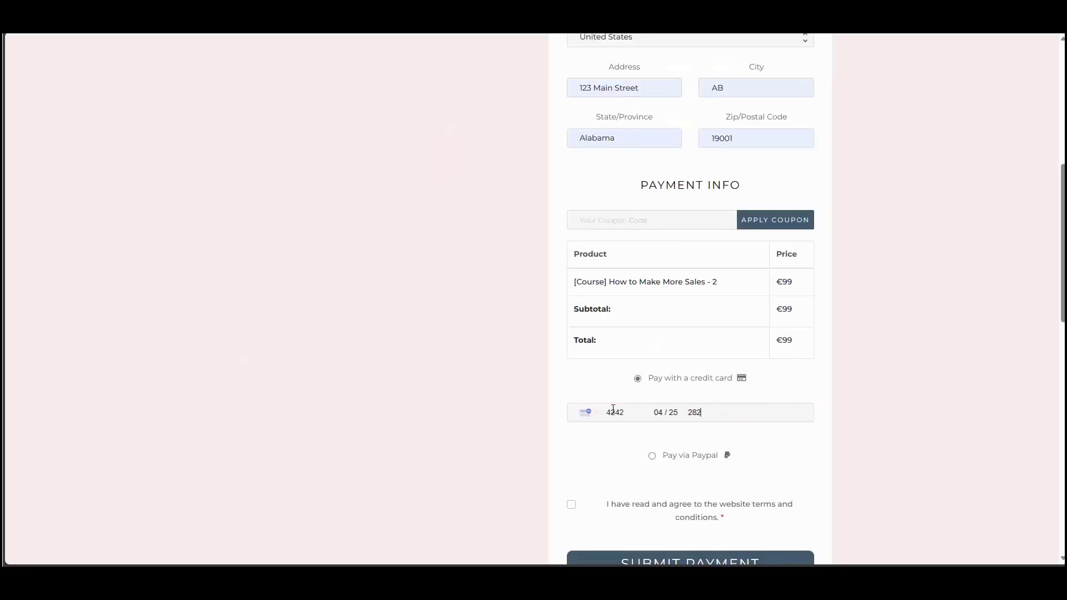
Step: Accept the website terms and submit the €99 credit-card payment
{"action": "left_click", "coordinate": [571, 504]}
{"action": "scroll", "coordinate": [578, 489], "scroll_direction": "down", "scroll_amount": 2}
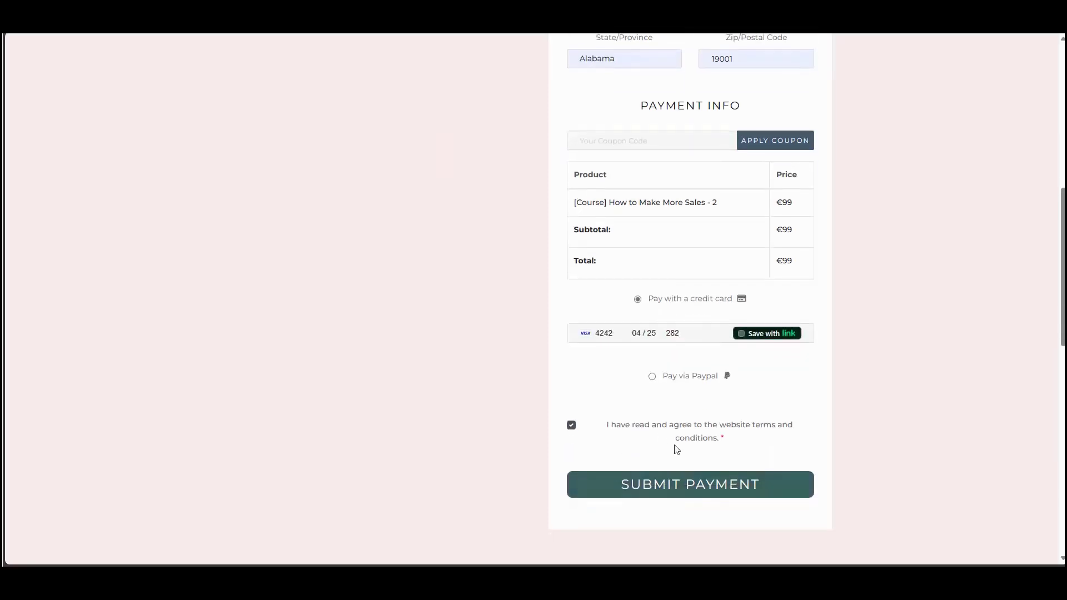
{"action": "left_click", "coordinate": [666, 495]}
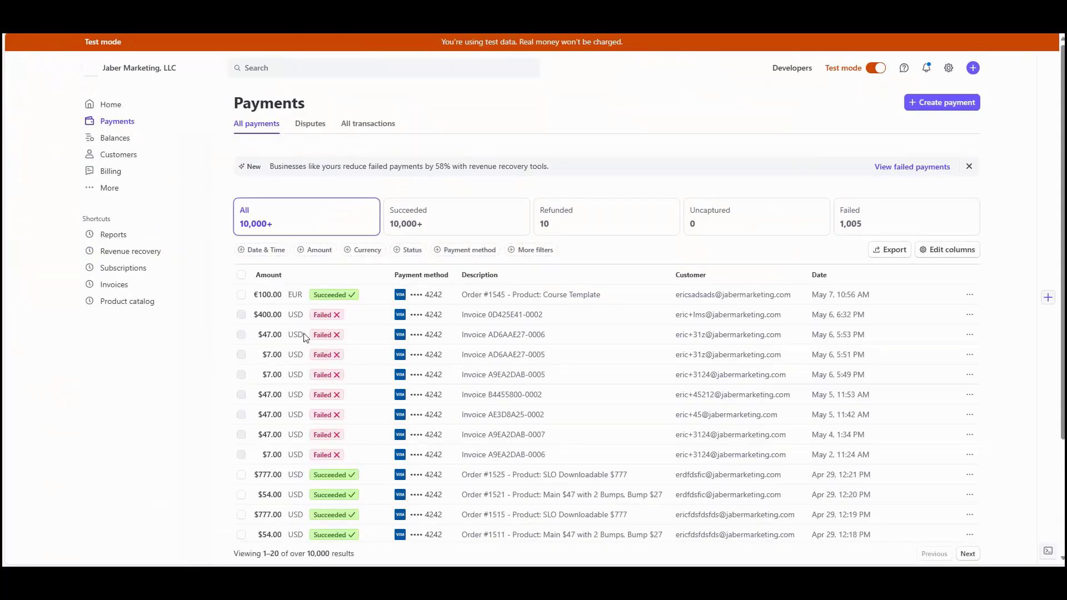
Step: Reload Stripe Payments so the new Order #1557 €99 EUR payment appears at the top
{"action": "key", "text": "F5"}
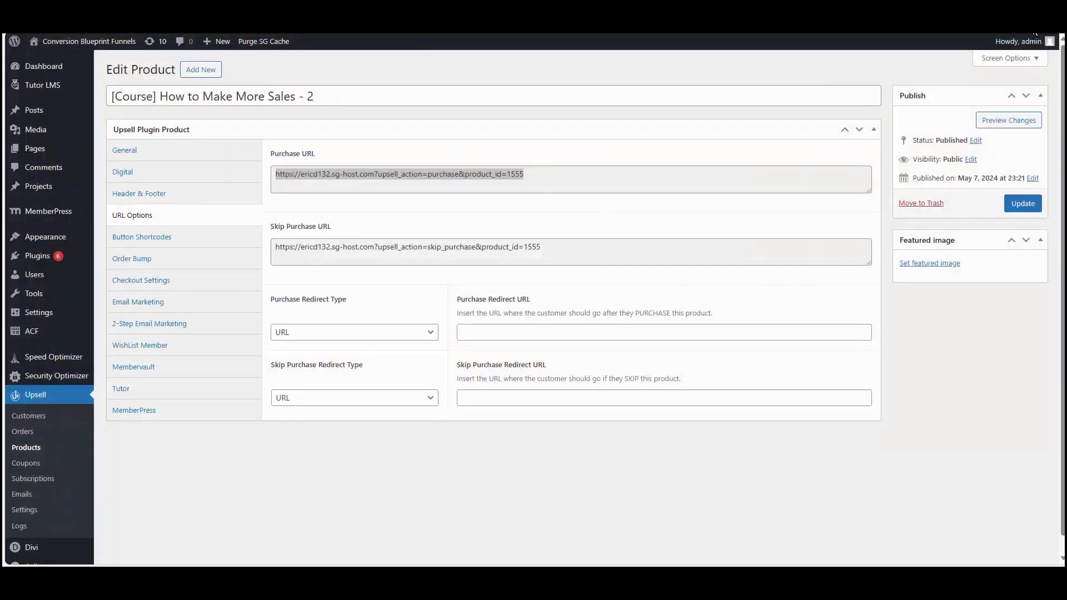
Step: Load the '- 2' course's purchase URL in a new InPrivate window
{"action": "left_click", "coordinate": [1048, 36]}
{"action": "left_click", "coordinate": [948, 97]}
{"action": "key", "text": "ctrl+v"}
{"action": "key", "text": "Return"}
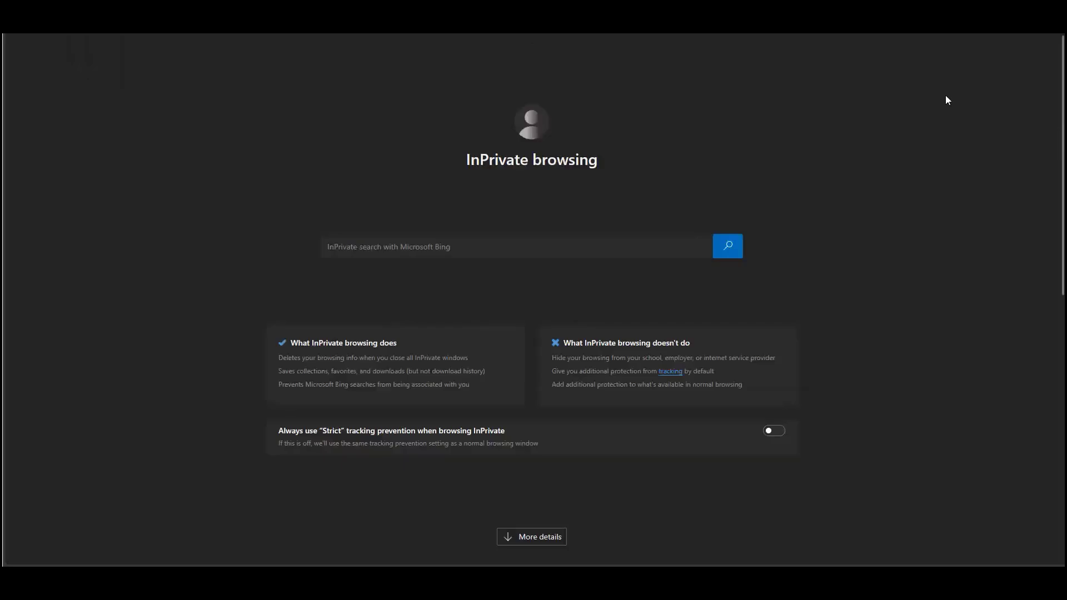
Step: Enter a new buyer's username, password and email, choose Pay via PayPal, and accept the terms
{"action": "left_click", "coordinate": [588, 244]}
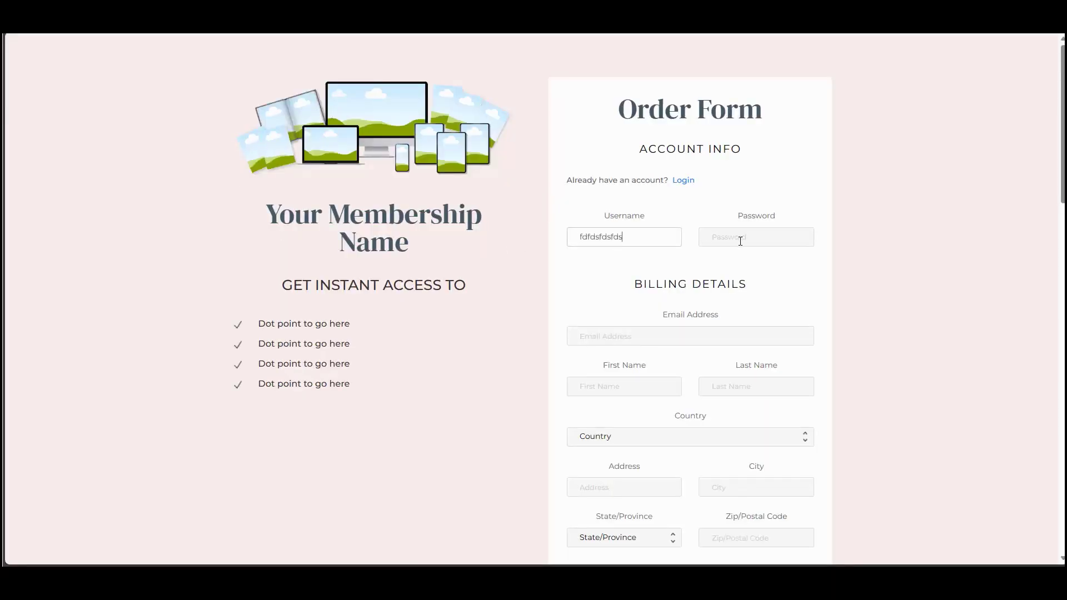
{"action": "left_click", "coordinate": [740, 238]}
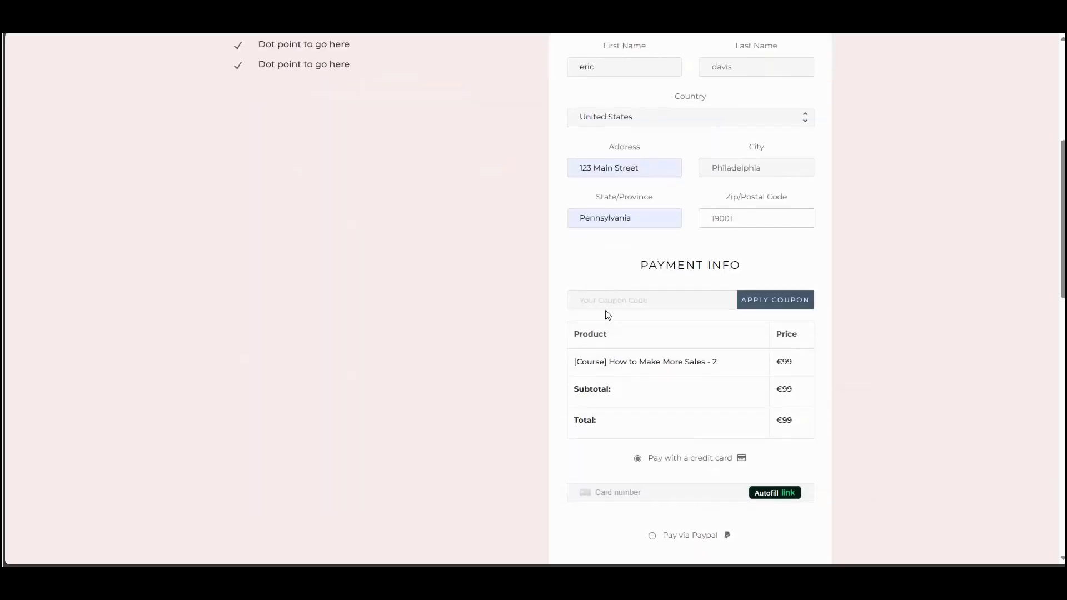
{"action": "scroll", "coordinate": [614, 311], "scroll_direction": "down", "scroll_amount": 4}
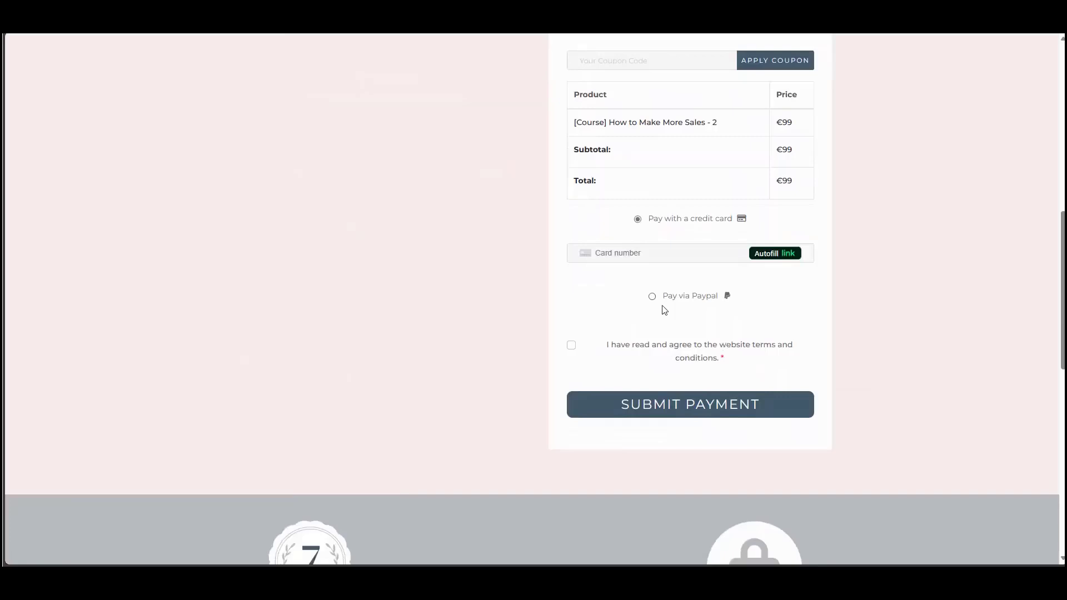
{"action": "left_click", "coordinate": [652, 297]}
{"action": "left_click", "coordinate": [571, 304]}
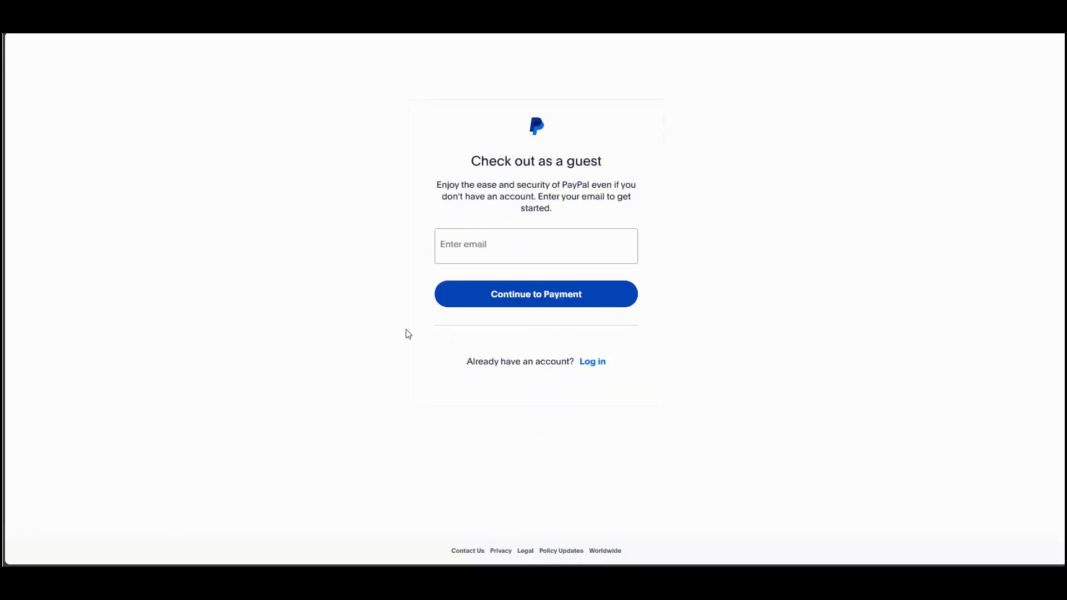
Step: Enter a guest email address in PayPal's guest checkout field
{"action": "left_click", "coordinate": [471, 253]}
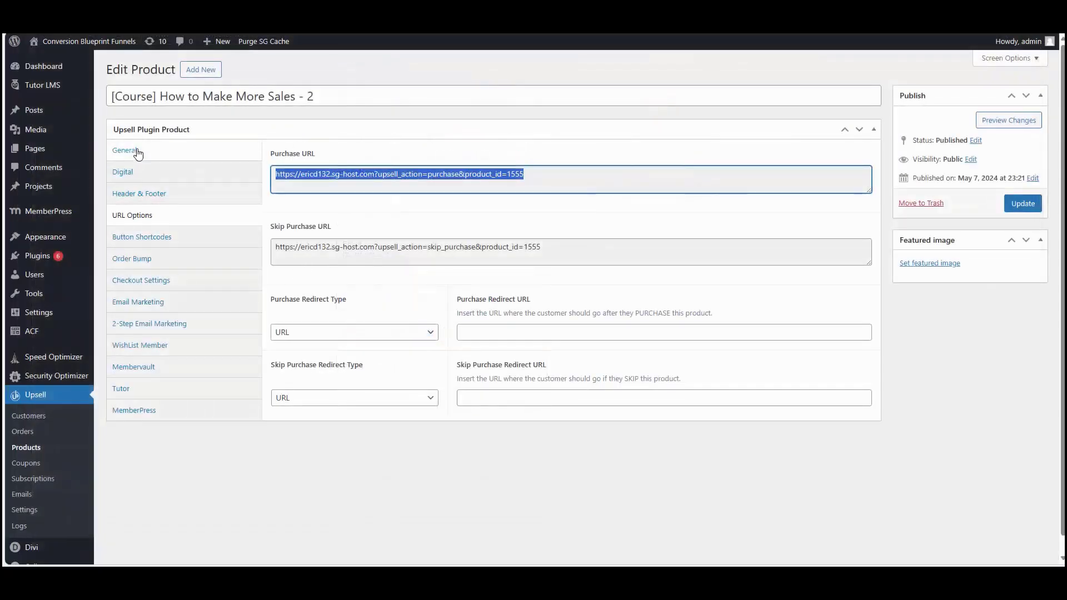
Step: Reopen the '- 2' course's General settings and verify the currency dropdown still shows EUR
{"action": "left_click", "coordinate": [124, 150]}
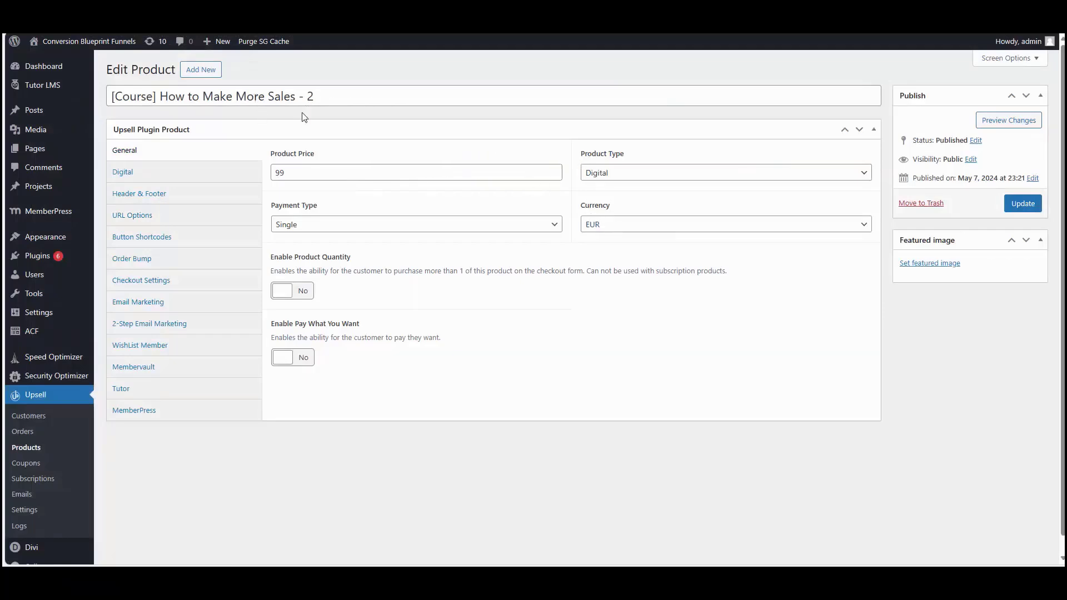
{"action": "left_click", "coordinate": [629, 221]}
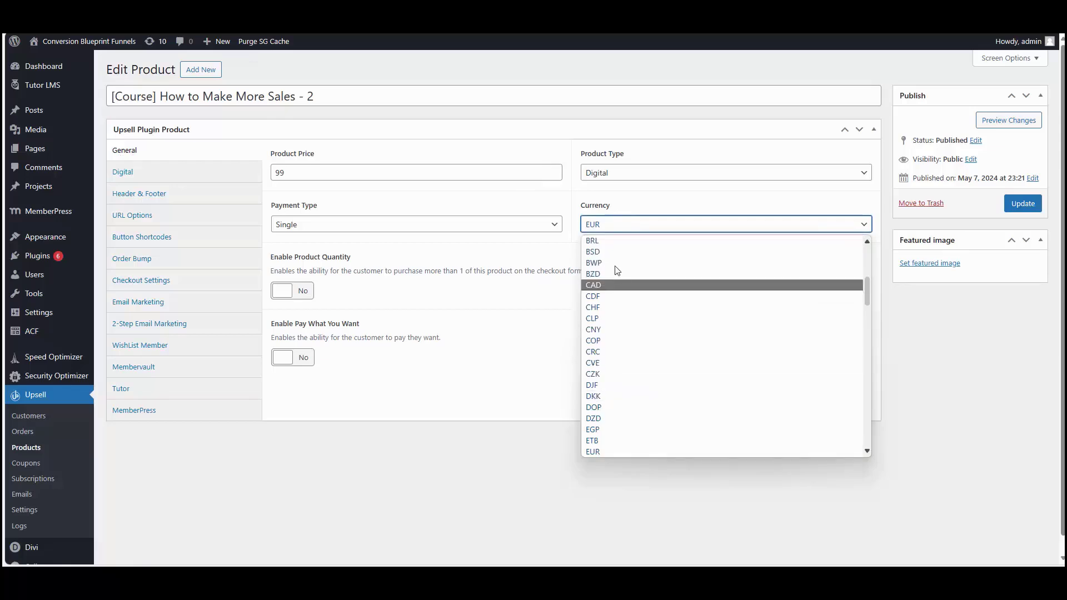
{"action": "left_click", "coordinate": [428, 479]}
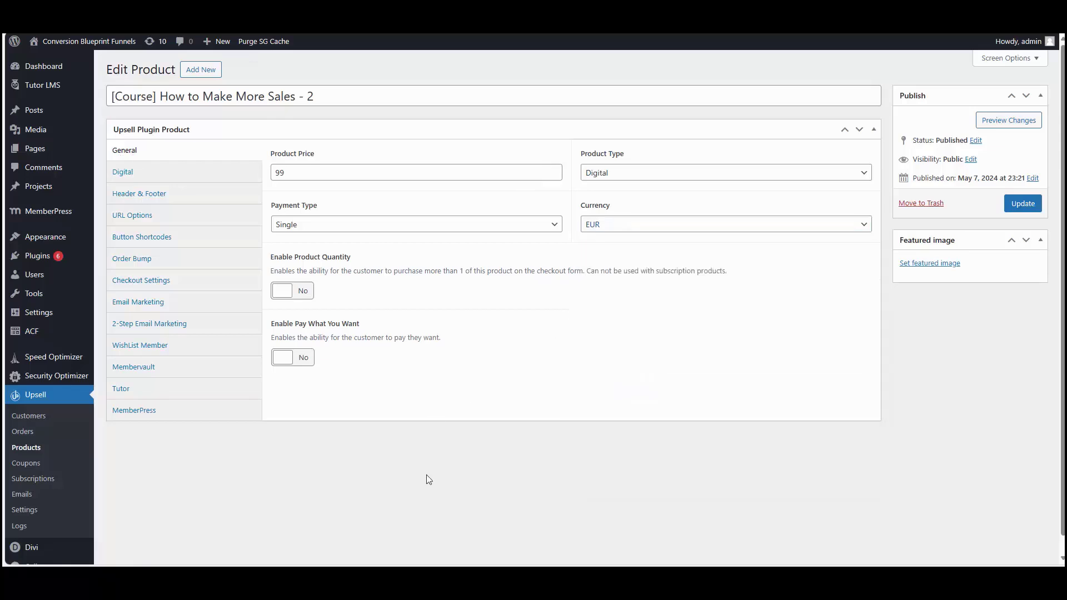